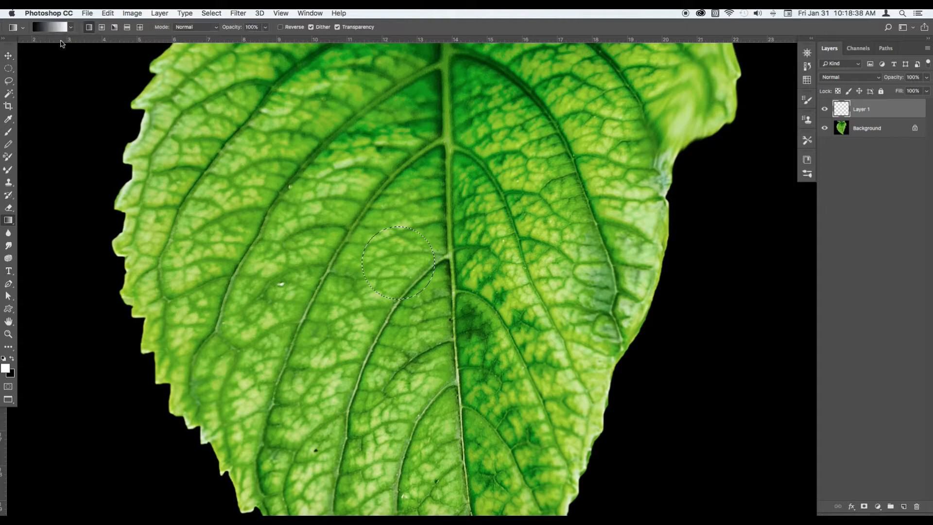
Fill the circular selection with a Black, White linear gradient, dark at its upper edge, deselect it, and set Layer 1 to Overlay blending
left_click(48, 28)
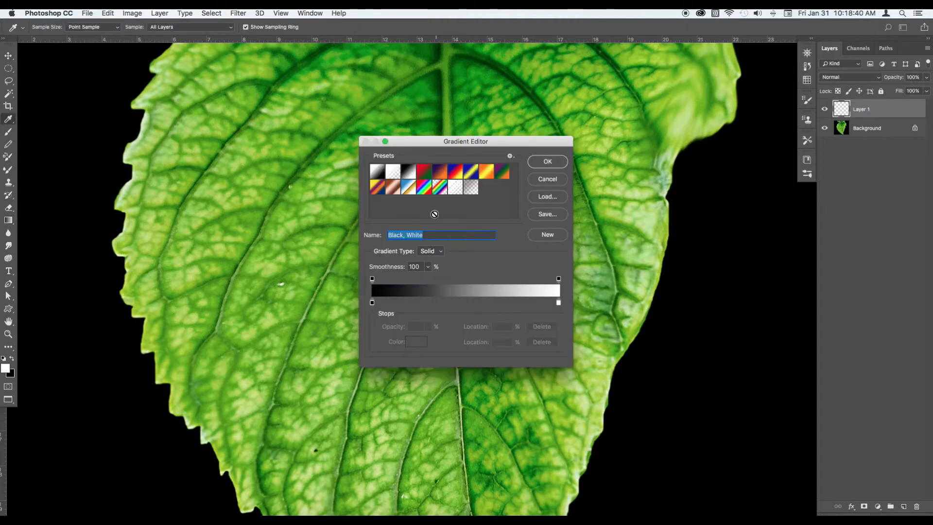
left_click(381, 176)
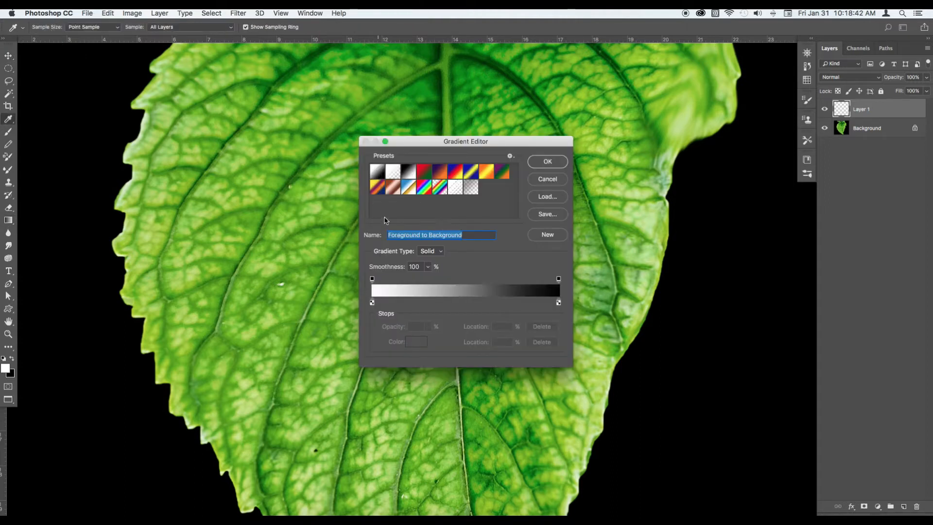
left_click(407, 174)
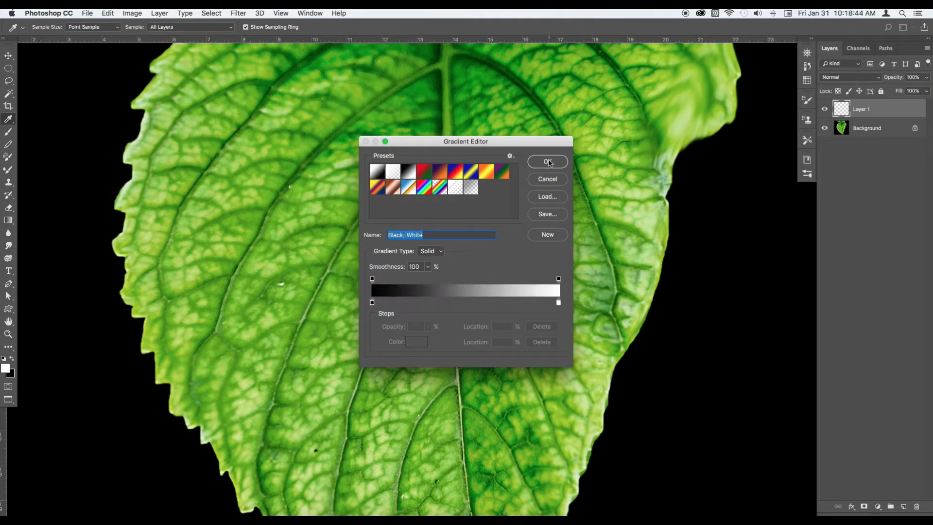
left_click(548, 162)
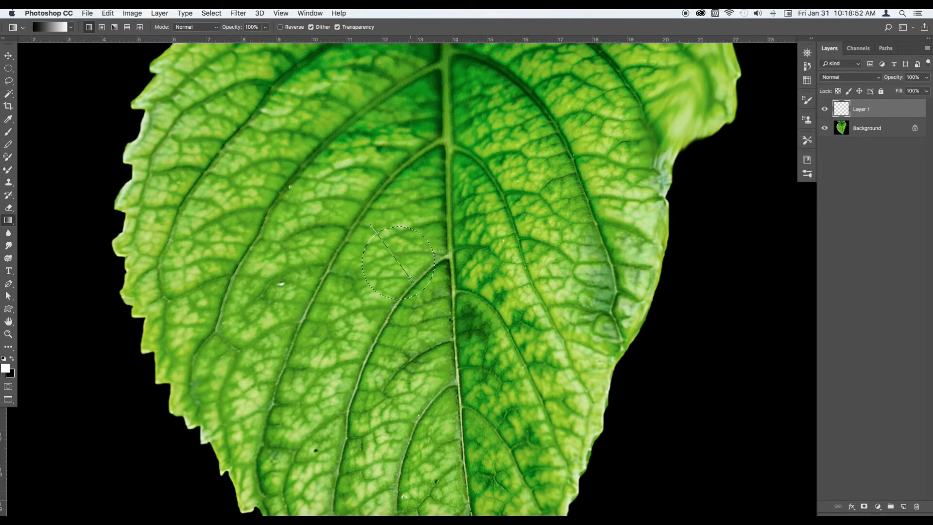
left_click_drag(411, 279, 411, 280)
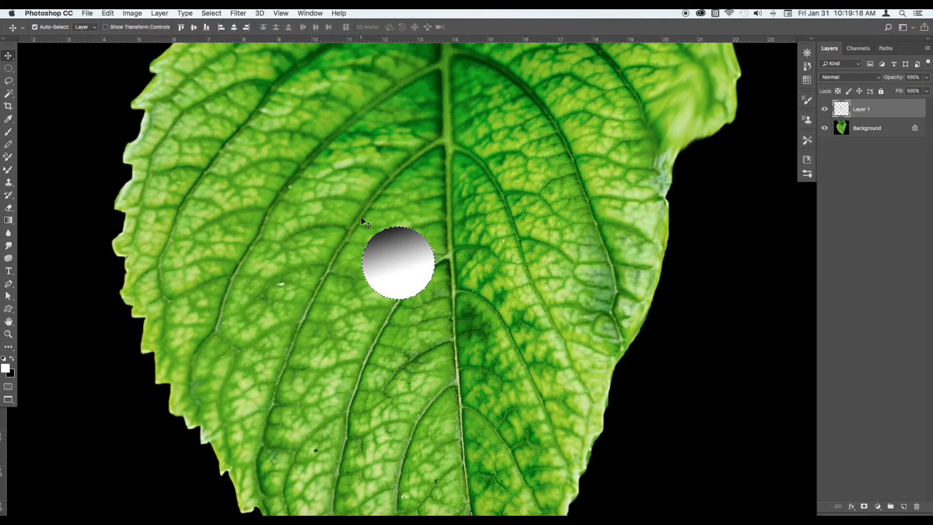
key("super+d")
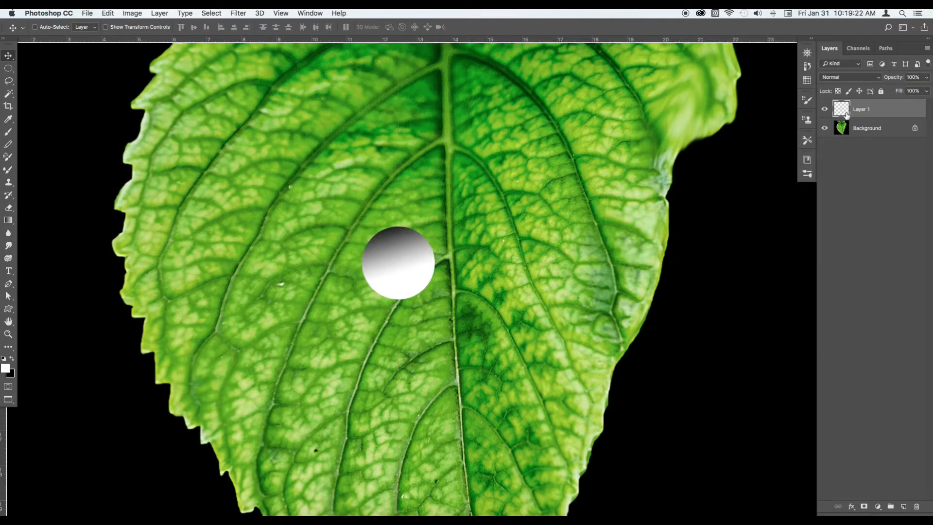
left_click(855, 79)
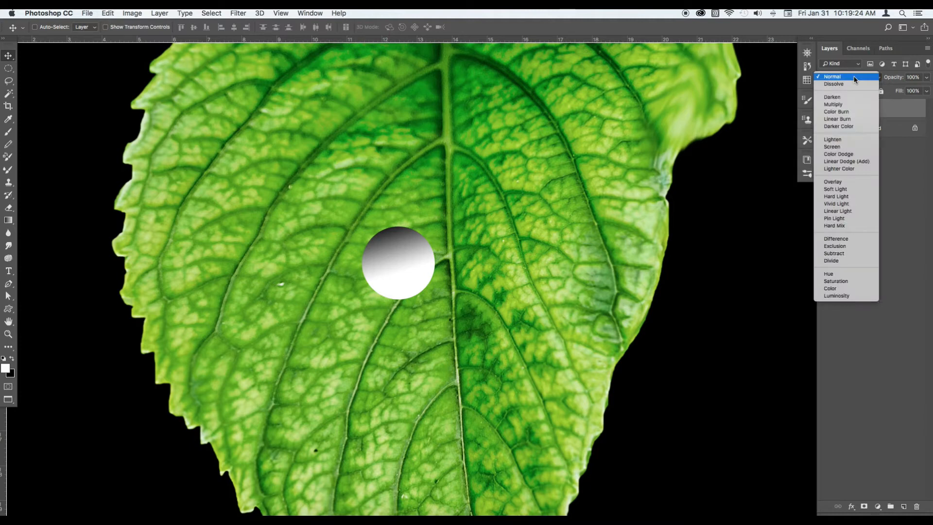
left_click(854, 183)
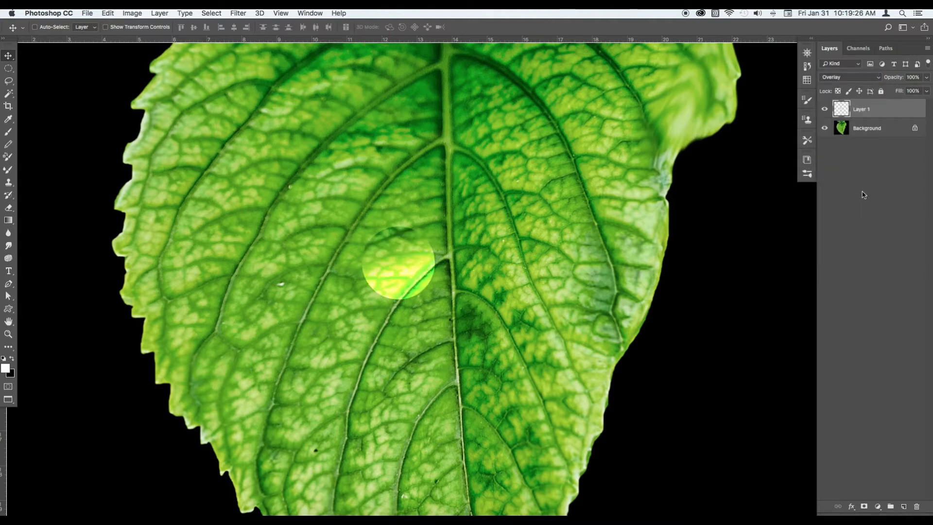
Add a Multiply drop shadow to Layer 1 with 89% opacity, 12 px distance and 32 px size
double_click(879, 117)
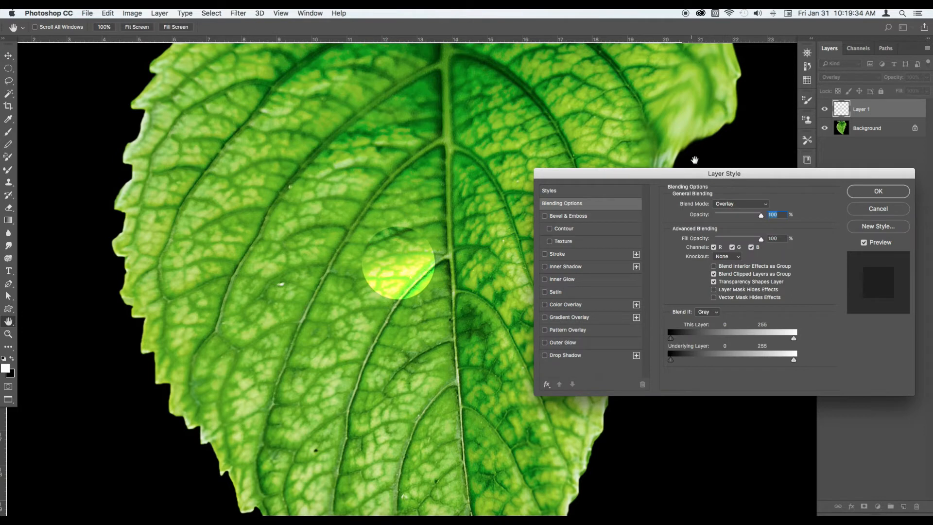
left_click_drag(718, 170, 694, 124)
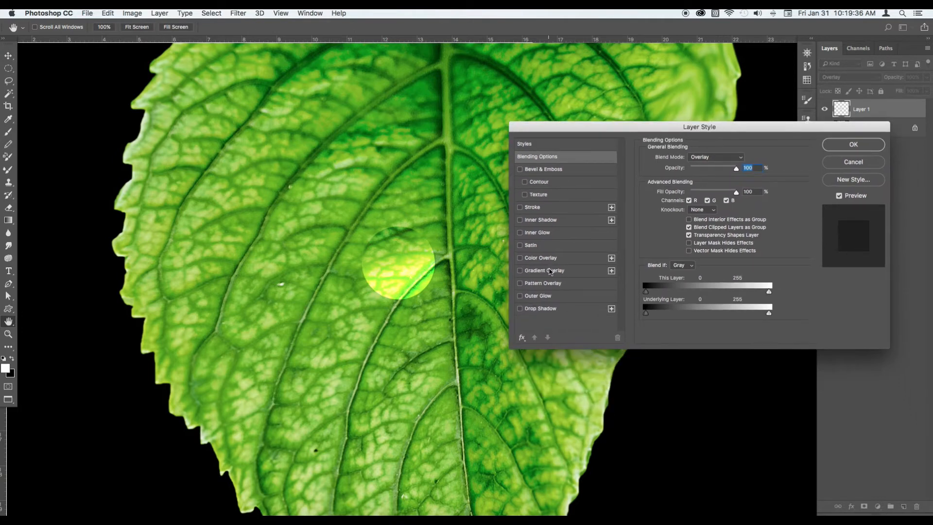
left_click(540, 308)
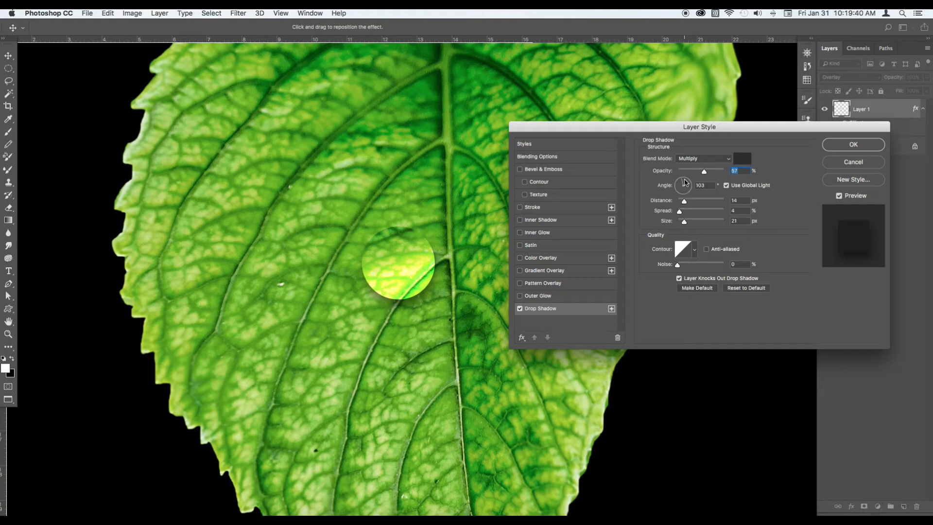
left_click_drag(705, 172, 709, 172)
left_click(685, 222)
left_click_drag(684, 201, 685, 222)
left_click_drag(681, 202, 683, 202)
left_click_drag(710, 172, 718, 171)
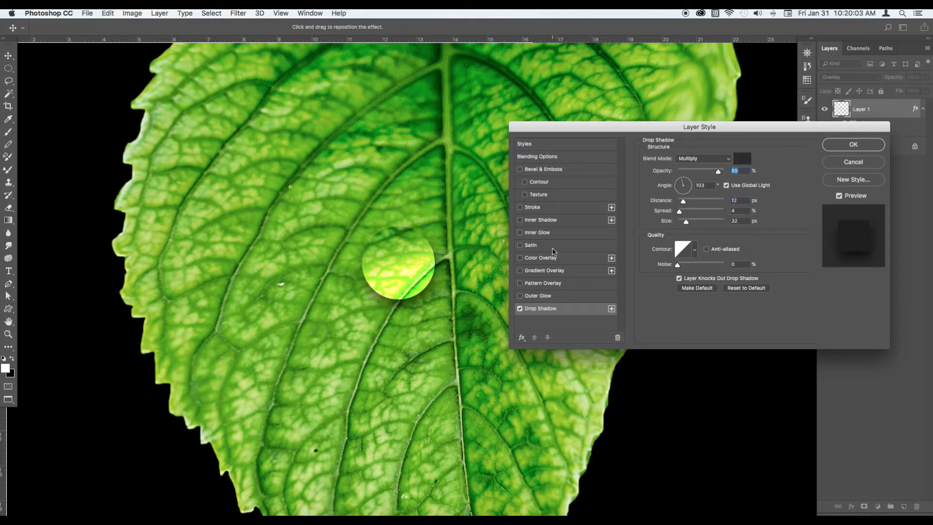
Add an inner shadow with 55% opacity, 29 px distance and 49 px size, and shift the droplet slightly right towards the central vein
left_click(548, 221)
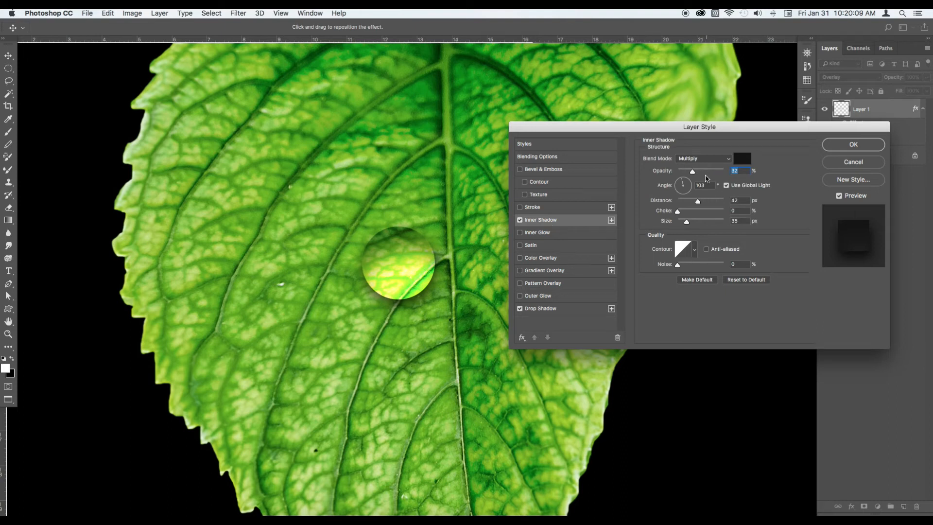
left_click_drag(697, 201, 692, 222)
left_click_drag(693, 171, 702, 172)
left_click_drag(694, 201, 693, 202)
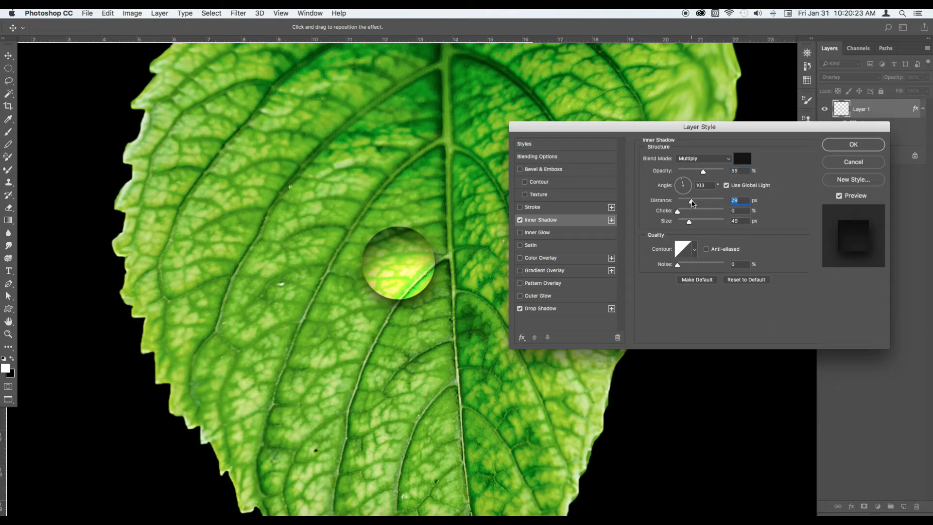
left_click(852, 145)
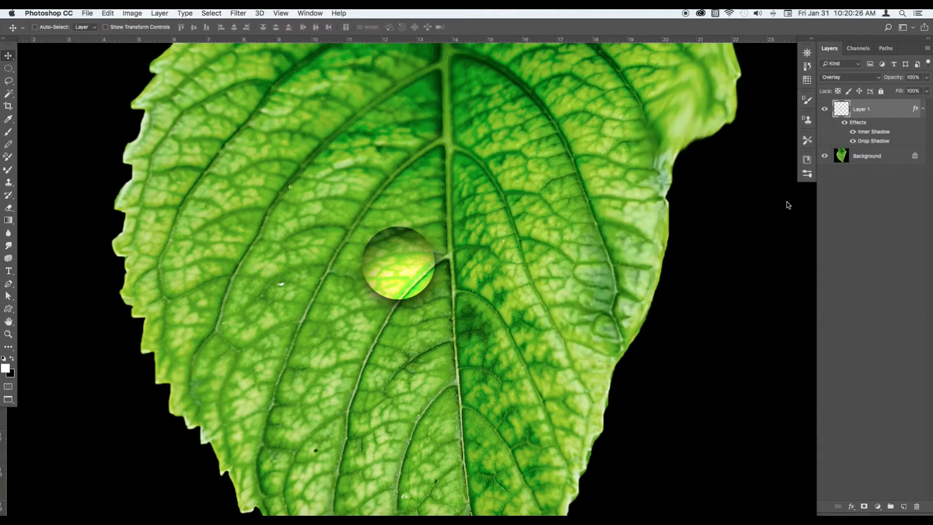
mouse_move(426, 277)
left_mouse_down()
mouse_move(431, 246)
mouse_move(451, 223)
mouse_move(433, 282)
mouse_move(507, 271)
mouse_move(520, 289)
mouse_move(443, 289)
mouse_move(435, 276)
left_mouse_up()
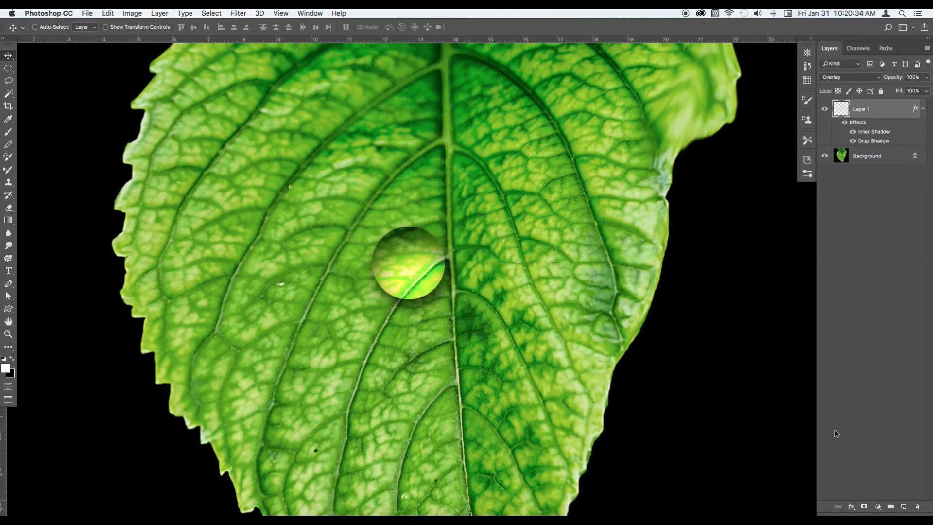
Create a new layer and paint a soft white highlight spot with the Brush near the droplet's upper-left edge
left_click(904, 506)
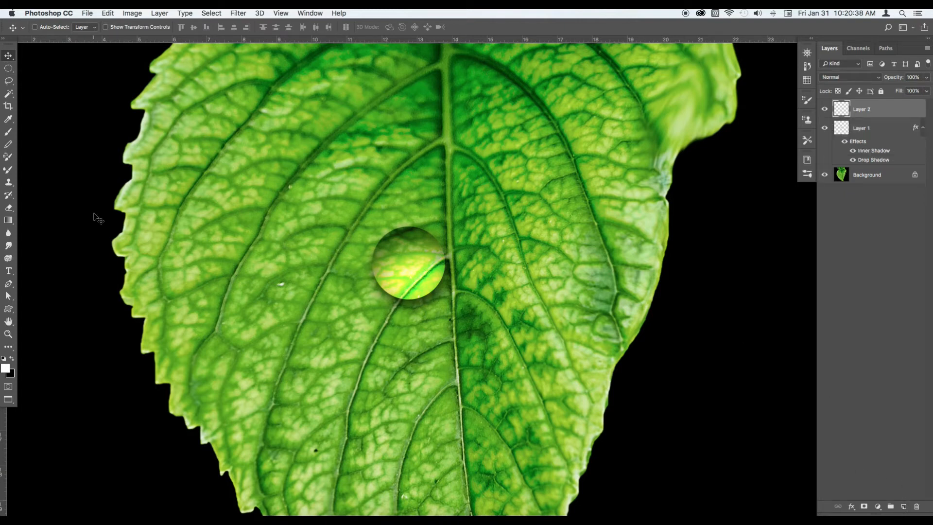
key("b")
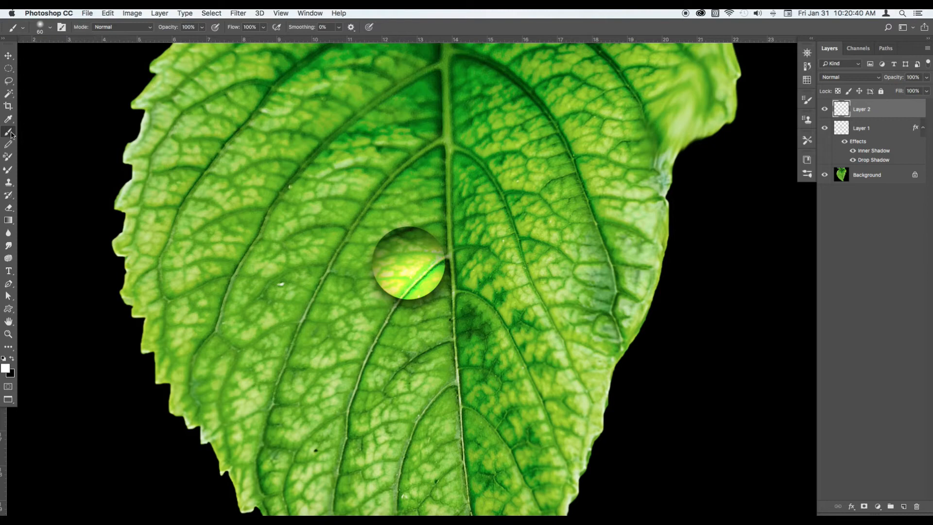
left_click(6, 368)
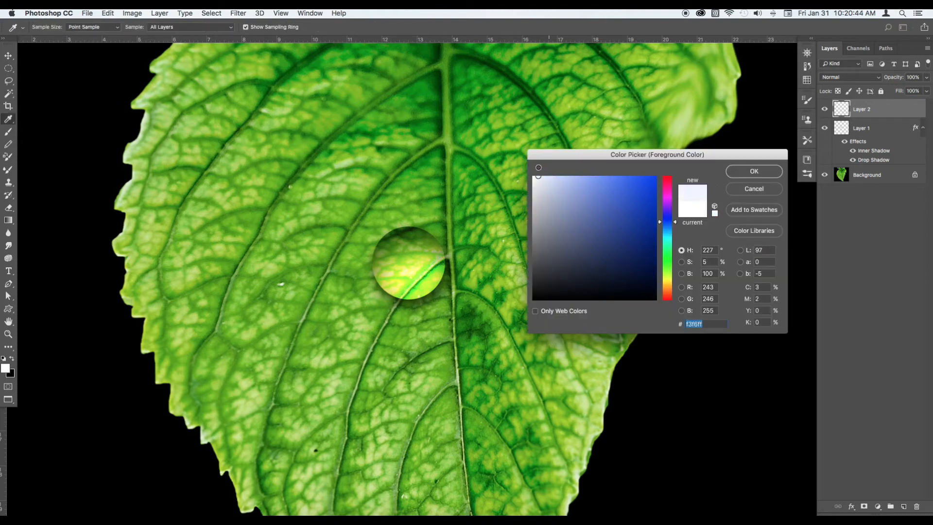
left_click(732, 171)
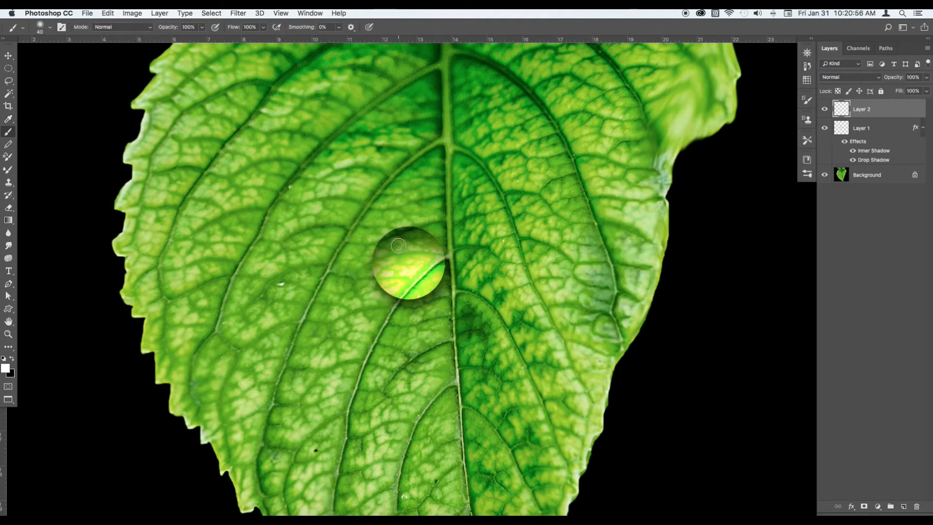
key("bracketright")
key("bracketright")
left_click(401, 246)
key("v")
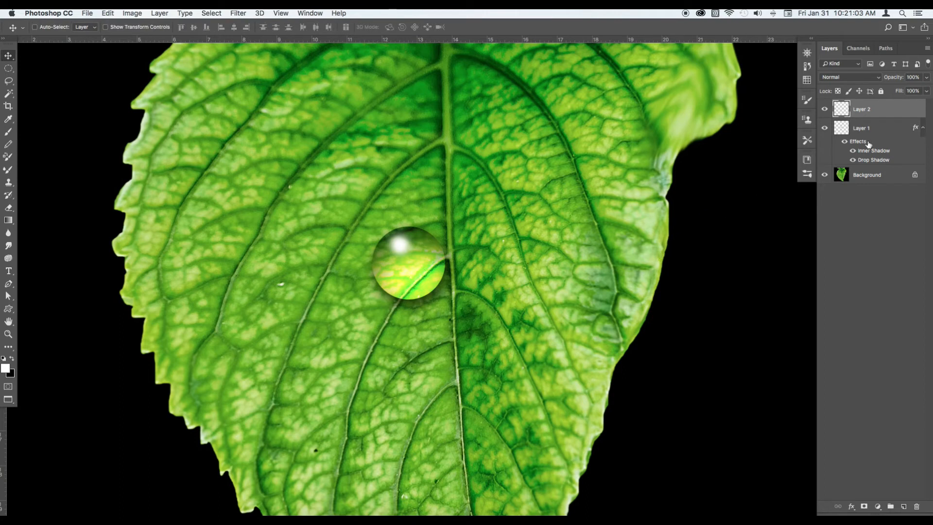
Lower the highlight layer's opacity to 66% and collapse the effects list of Layer 1
left_click_drag(926, 77, 911, 91)
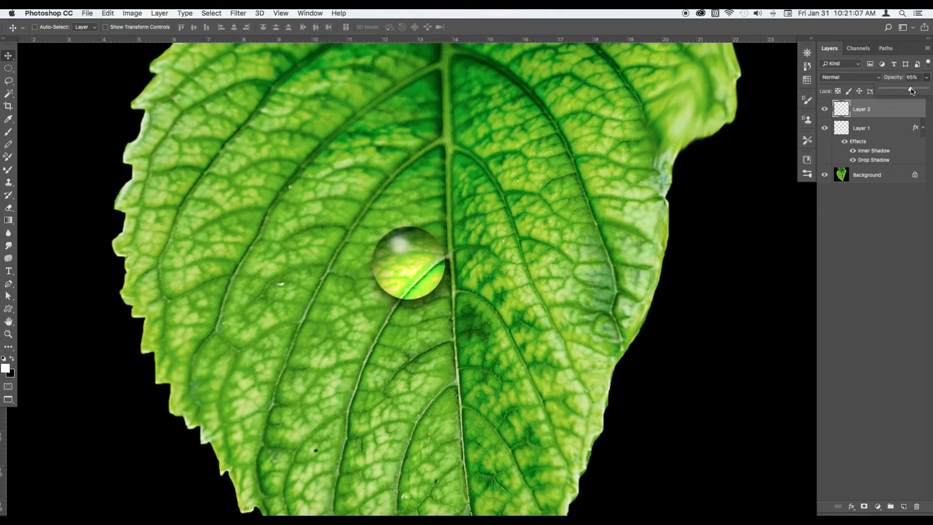
left_click(902, 114)
left_click(923, 128)
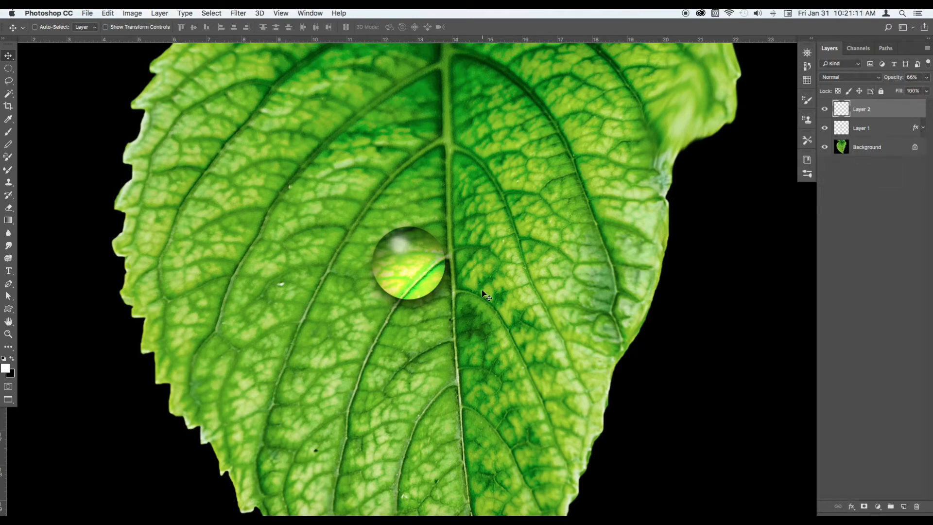
Combine the highlight layer and the droplet layer into one layer group
key("z")
left_click(476, 324, "alt")
mouse_move(466, 325)
left_mouse_down()
mouse_move(473, 327)
mouse_move(468, 361)
mouse_move(453, 332)
left_mouse_up()
key("v")
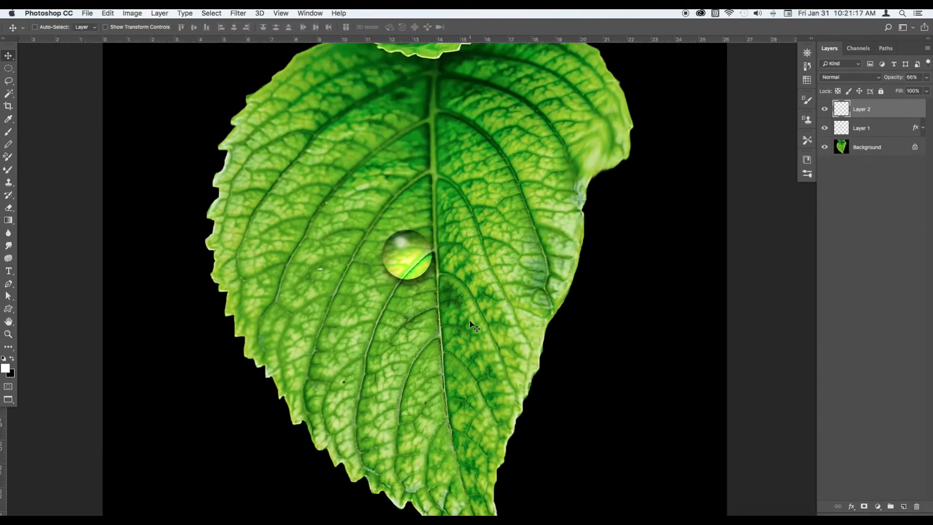
left_click(885, 127, "shift")
left_click_drag(885, 128, 891, 505)
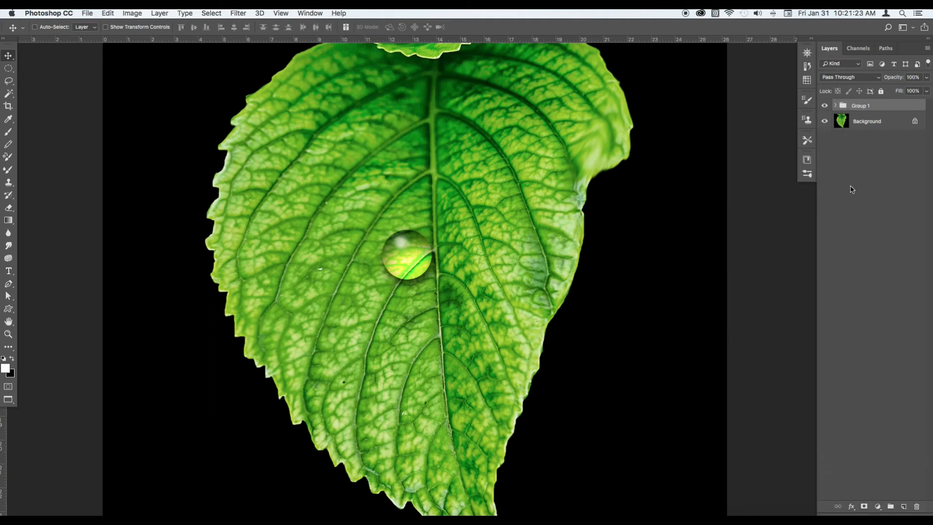
Scale the droplet group down slightly and place it just above the side vein beside the central vein
key("super+t")
left_click_drag(384, 279, 391, 270)
key("Return")
Duplicate the droplet group, move the copy down onto the central vein, and scale it smaller than the original
left_click_drag(881, 107, 903, 506)
left_click_drag(422, 256, 446, 327)
key("super+t")
key("Return")
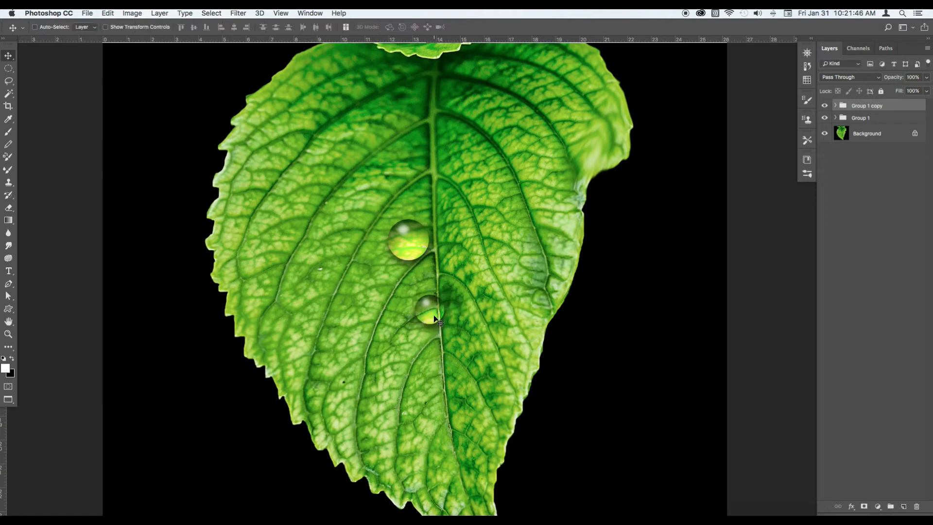
Duplicate the smaller droplet to the left of the central vein and scale this copy to about 78%
left_click_drag(431, 321, 382, 280)
key("super+t")
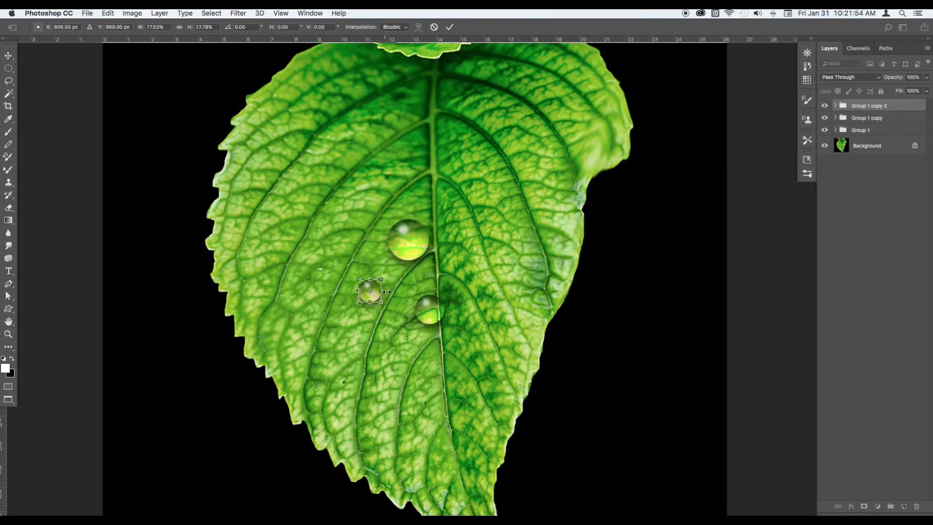
key("Return")
Expand Group 1 copy and open its droplet layer, Layer 1, in the Liquify filter
left_click(865, 117)
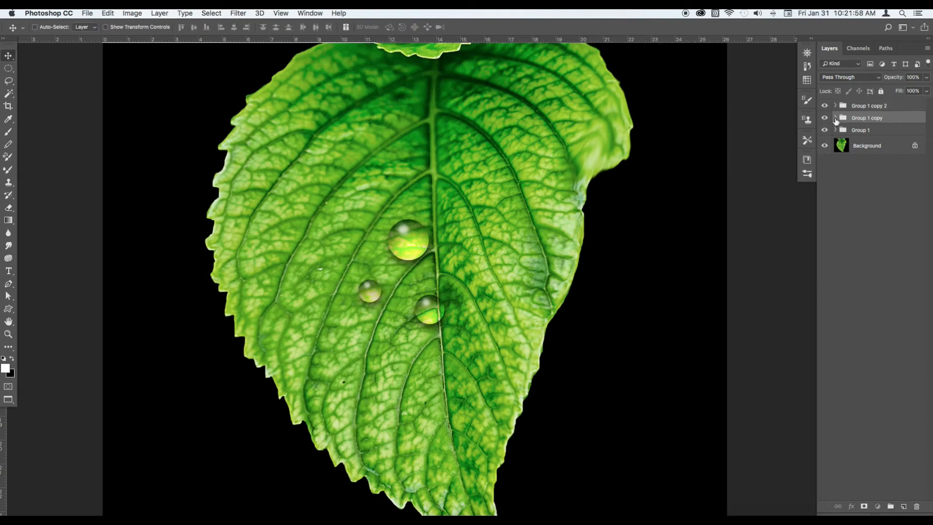
left_click(834, 117)
left_click(890, 157)
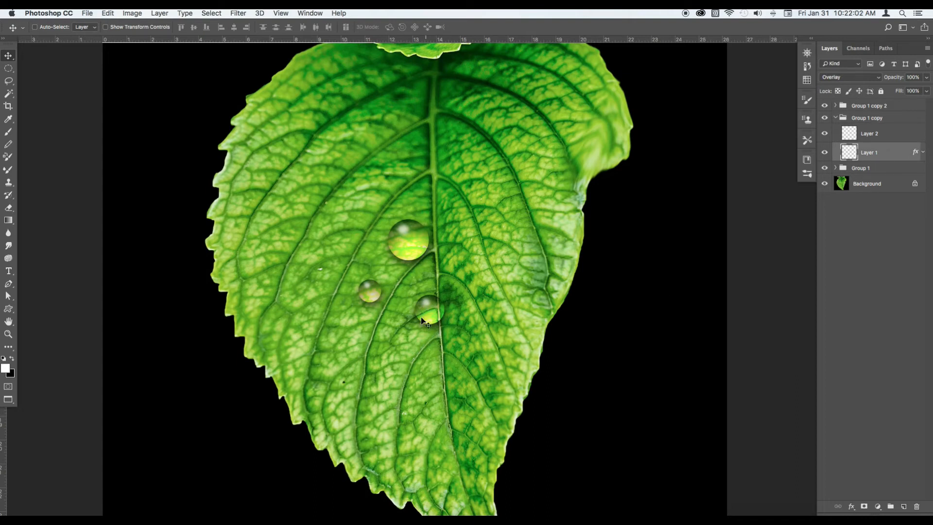
left_click(239, 15)
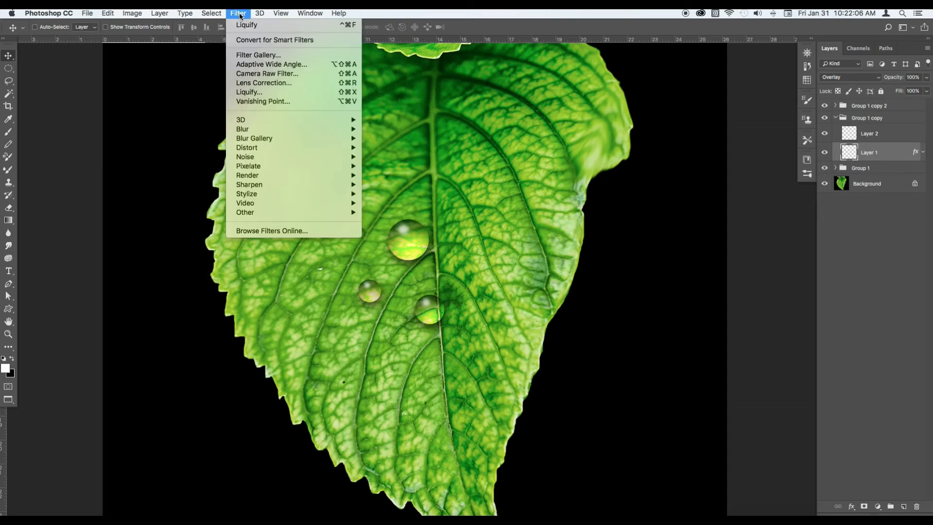
left_click(254, 93)
left_click_drag(341, 263, 456, 390)
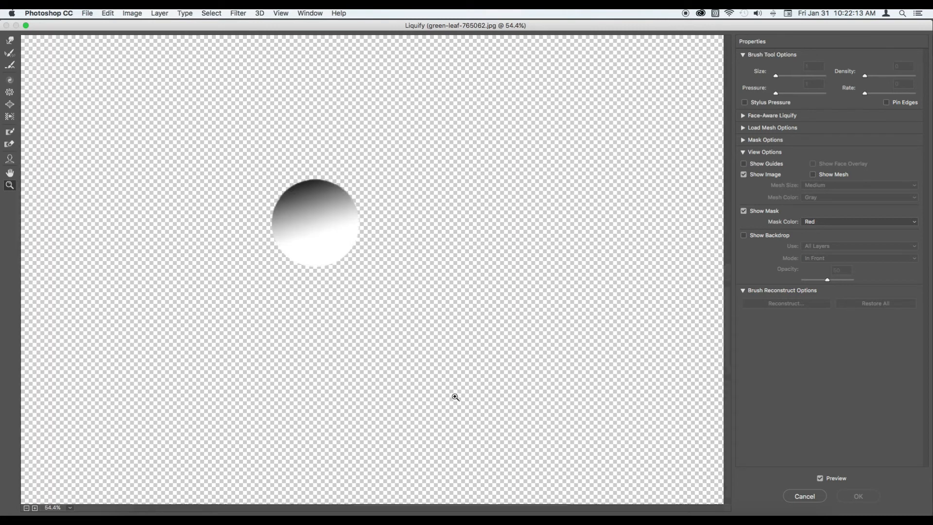
scroll(315, 292, "left", 3)
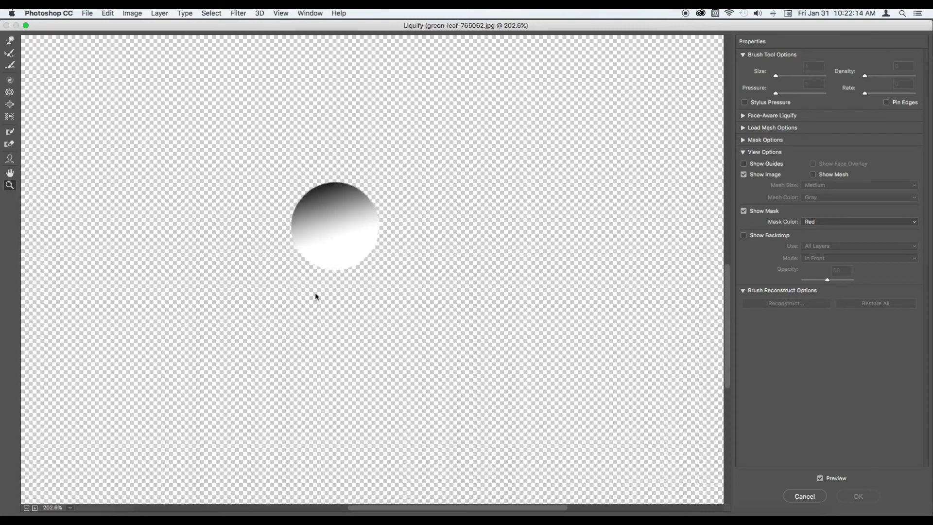
Pull the droplet's lower edge down into a tapered drip with the Forward Warp tool at size 70, and apply Liquify
left_click(9, 42)
key("bracketleft")
key("bracketleft")
key("bracketleft")
key("bracketleft")
key("bracketright")
mouse_move(343, 243)
left_mouse_down()
mouse_move(366, 294)
mouse_move(358, 333)
left_mouse_up()
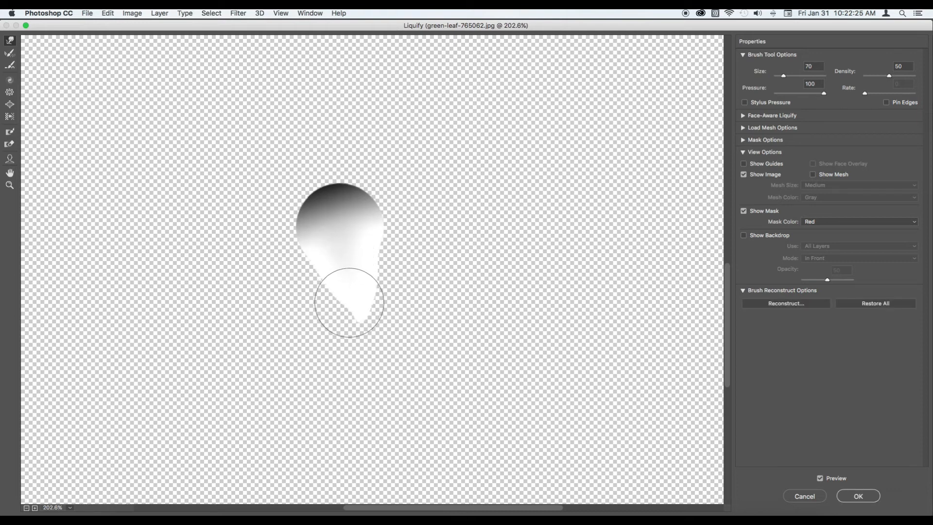
left_click_drag(353, 247, 341, 343)
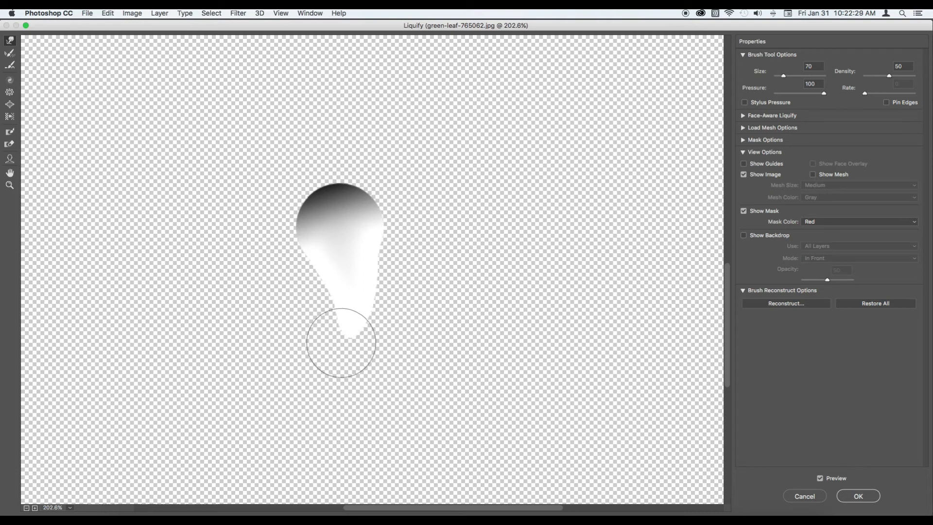
left_click(868, 496)
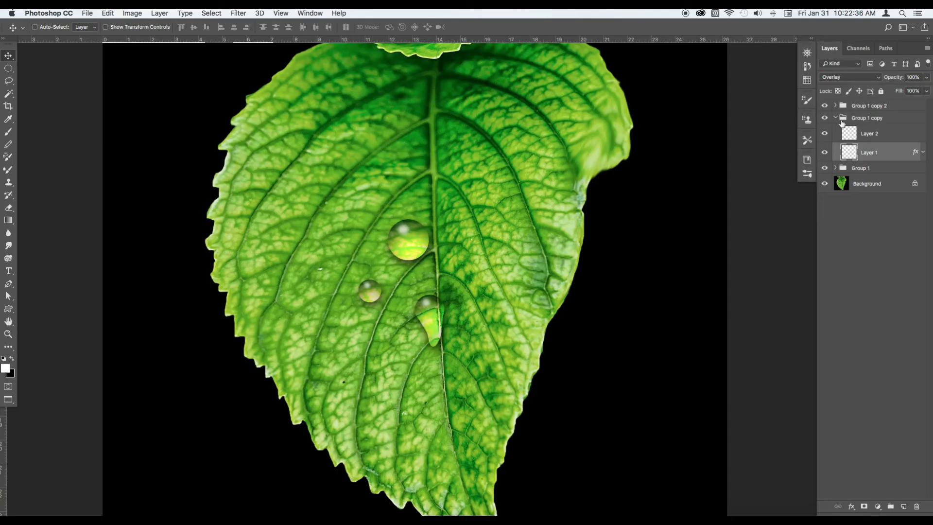
Collapse Group 1 copy and scale the whole dripping droplet group down slightly beside the central vein
left_click(834, 117)
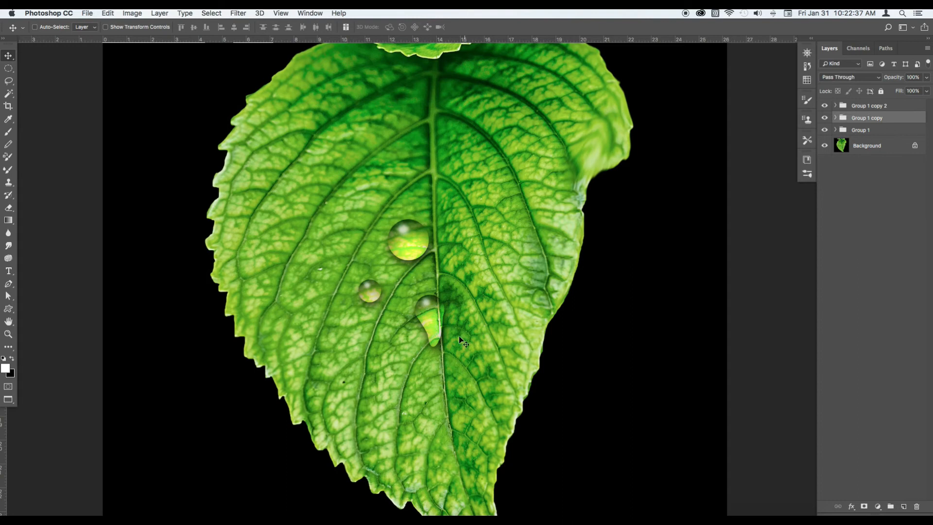
left_click_drag(439, 374, 436, 350)
key("super+t")
left_click_drag(454, 380, 456, 378)
left_click_drag(415, 328, 422, 325)
key("Return")
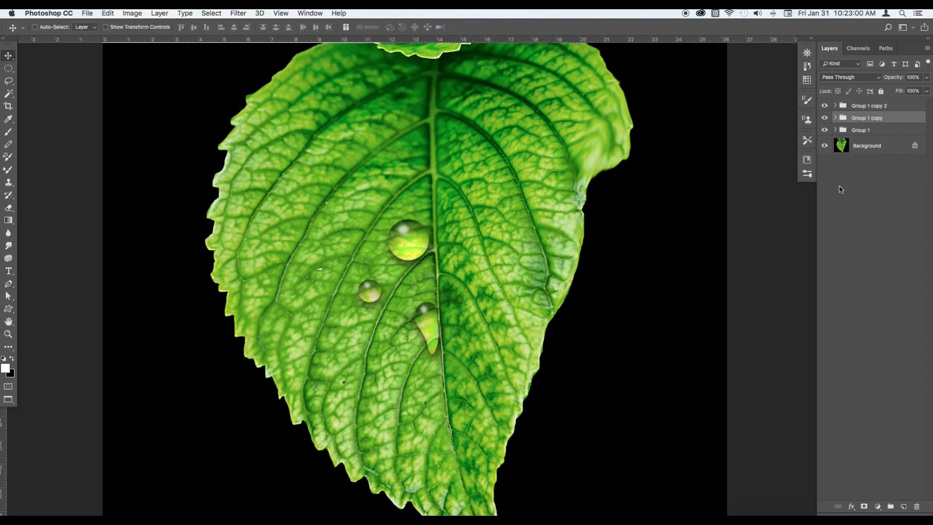
Load the outline of Layer 1 in Group 1 as a selection and add a layer mask from it to that layer
left_click(835, 129)
left_click(849, 166, "super")
key("z")
left_click_drag(435, 234, 438, 251)
key("super+d")
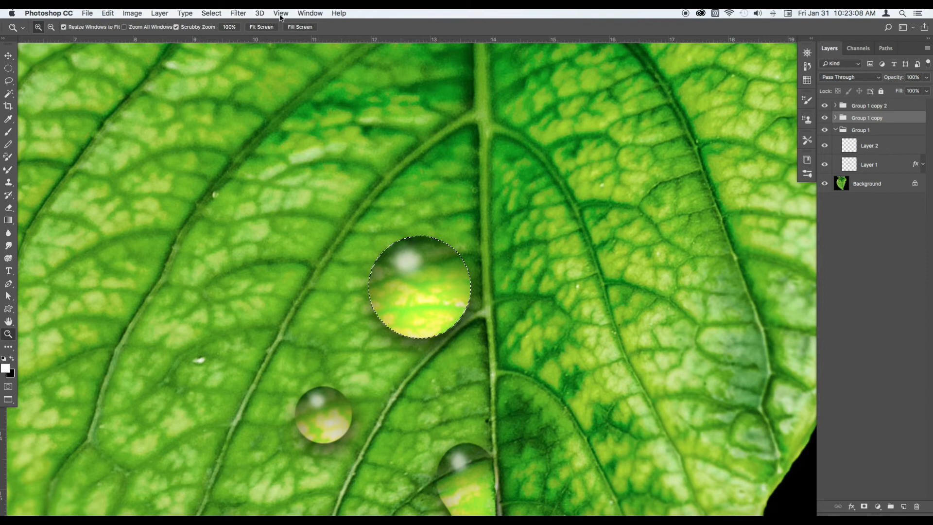
left_click(239, 14)
left_click(239, 14)
left_click(885, 165)
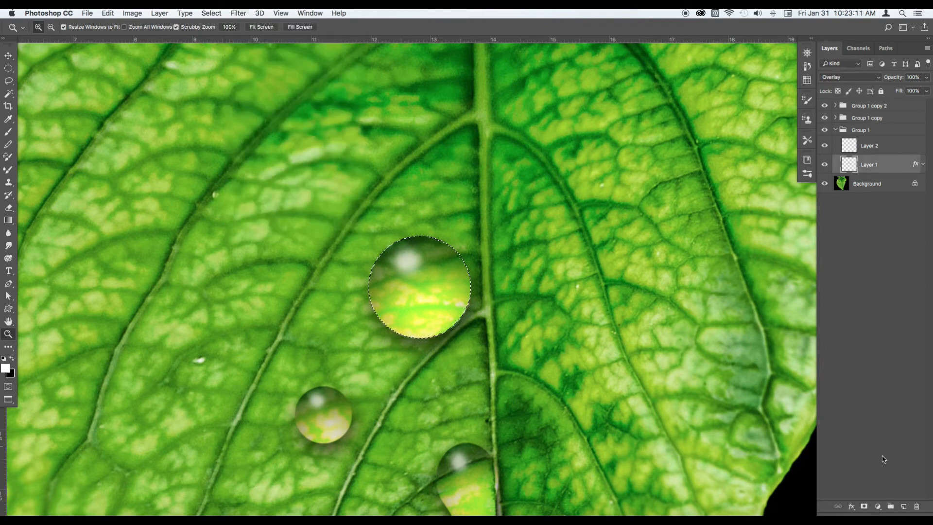
left_click(864, 506)
Soften the large droplet's new layer mask with a Gaussian Blur of 3 pixels radius
left_click(239, 13)
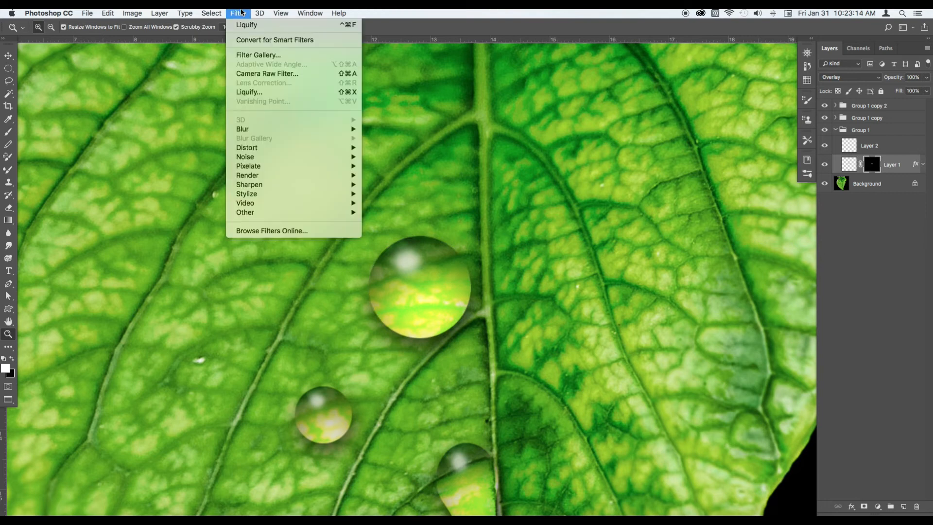
mouse_move(288, 129)
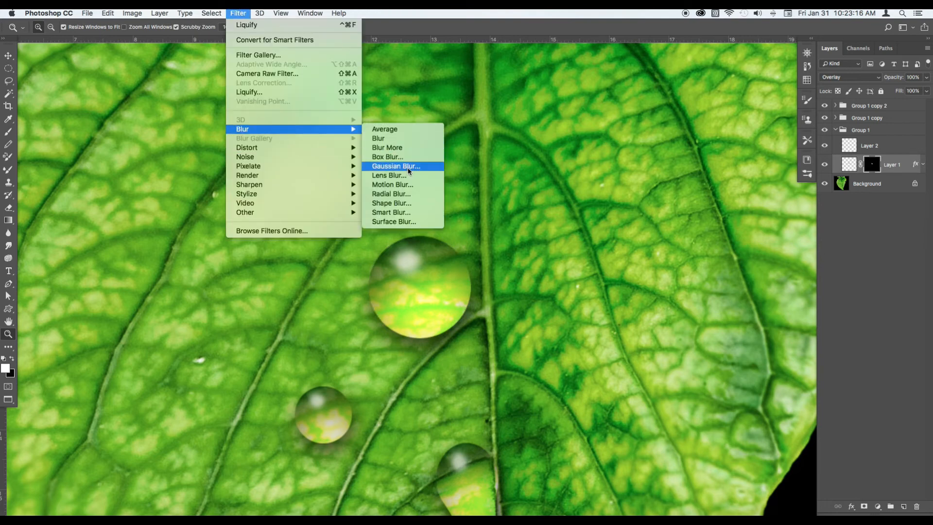
left_click(396, 166)
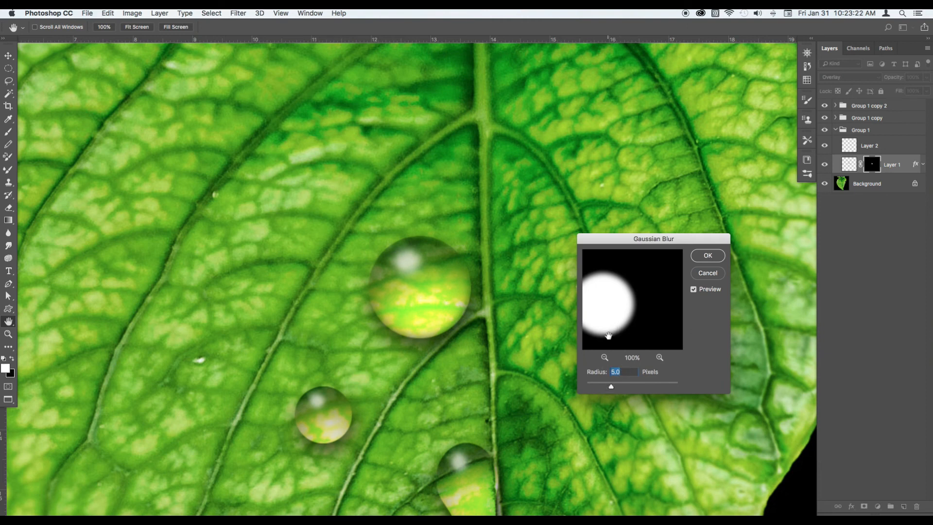
type("3")
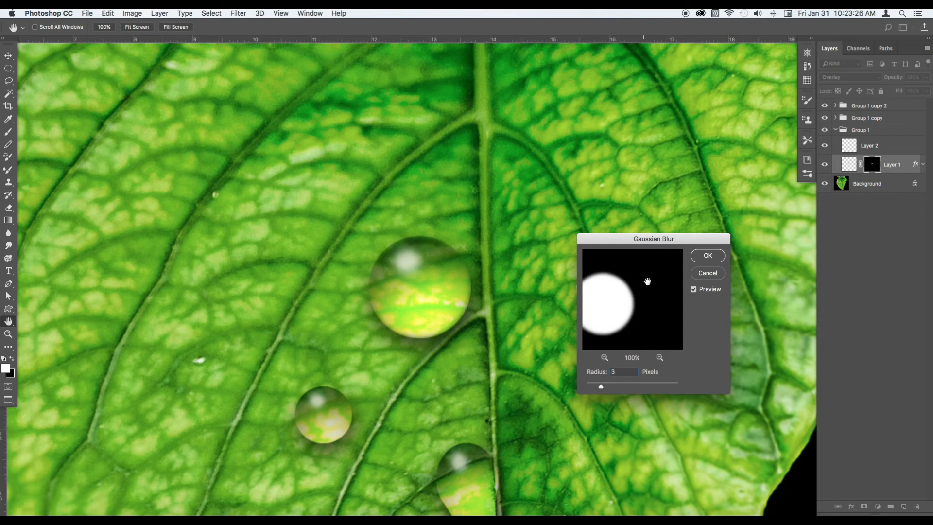
left_click(708, 256)
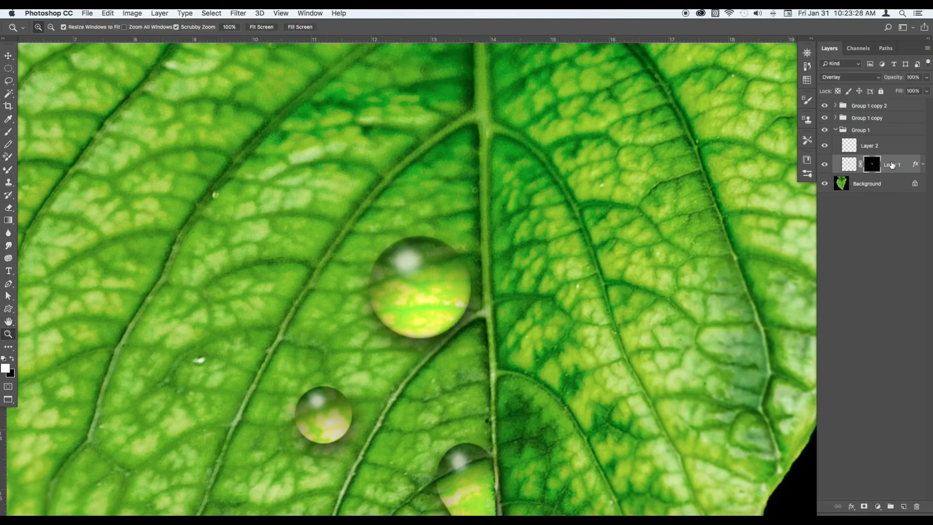
Expand Group 1 copy to reach its droplet layer and open the options of the layer mask on Layer 1 in Group 1
left_click(835, 117)
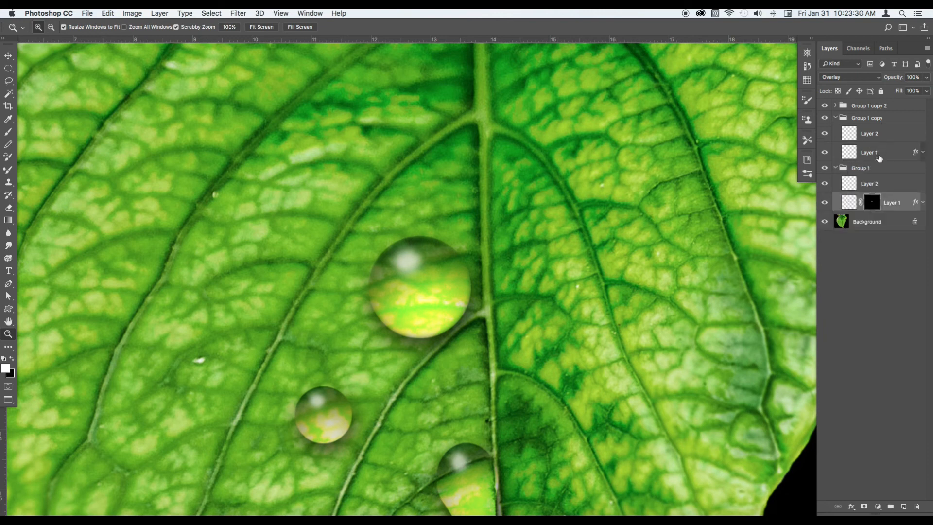
left_click(879, 157)
mouse_move(871, 202)
left_mouse_down()
mouse_move(876, 155)
mouse_move(872, 202)
left_mouse_up()
right_click(873, 203)
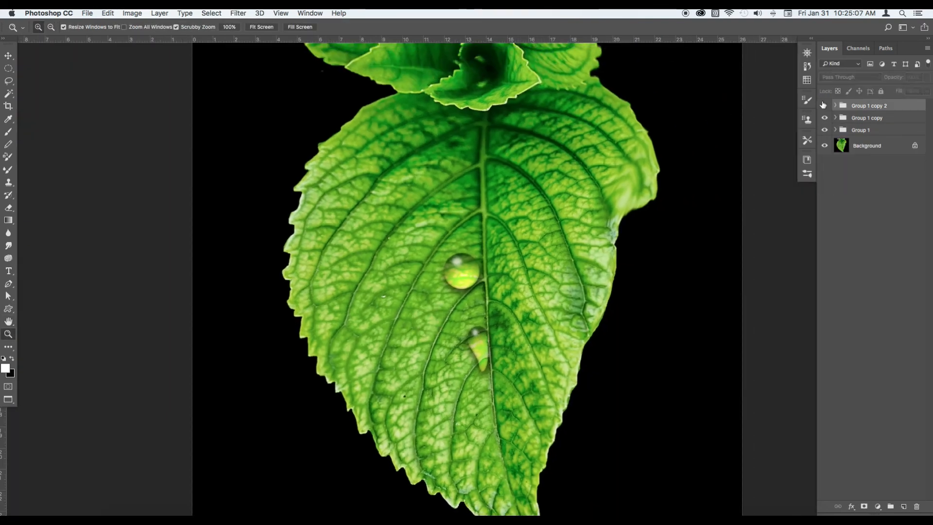
Duplicate the small droplet group Group 1 copy 2, move the copy near the leaf's lower tip, right of the central vein, and scale it smaller
left_click_drag(441, 244, 495, 394)
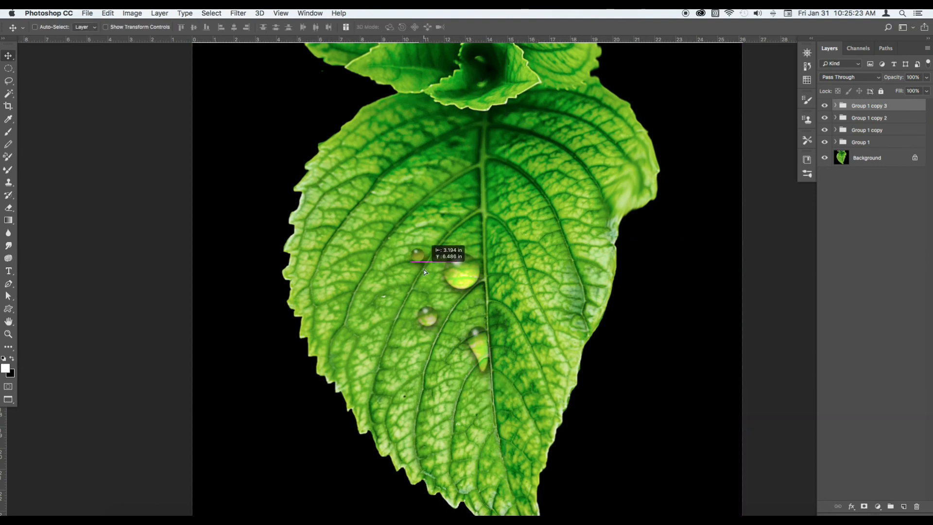
key("ctrl+t")
left_click_drag(419, 257, 517, 427)
left_click_drag(530, 439, 511, 428)
key("Return")
key("z")
left_click(563, 386, "alt")
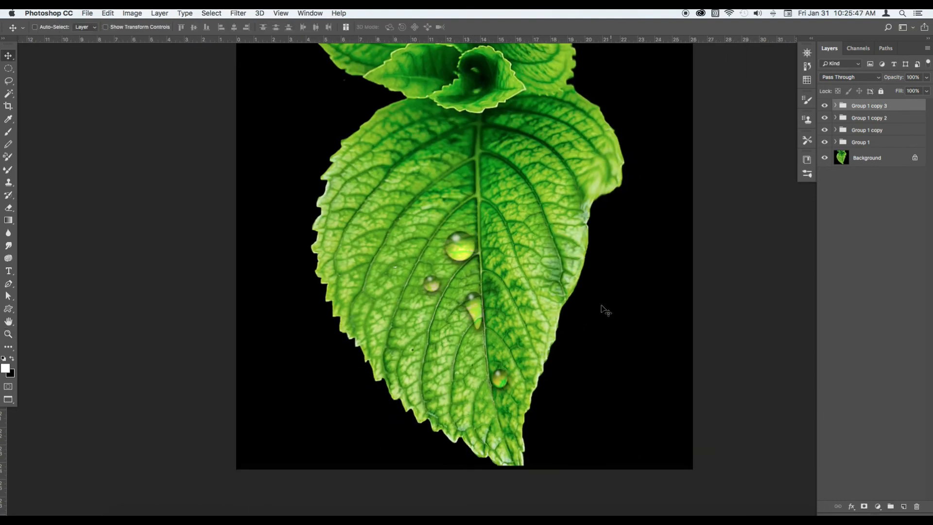
Save a JPEG copy of the image to the Desktop under the name "water drop", keeping the proposed JPEG options
left_click(87, 13)
left_click(92, 106)
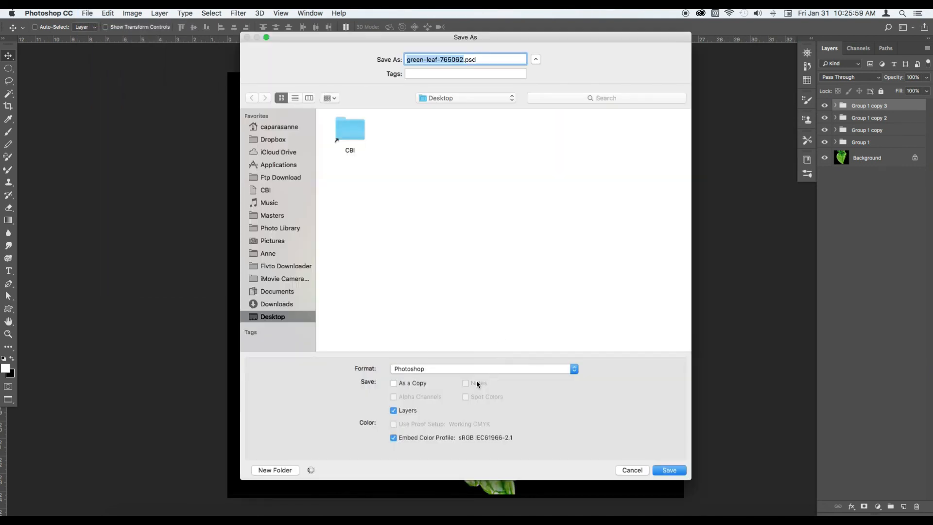
left_click(471, 368)
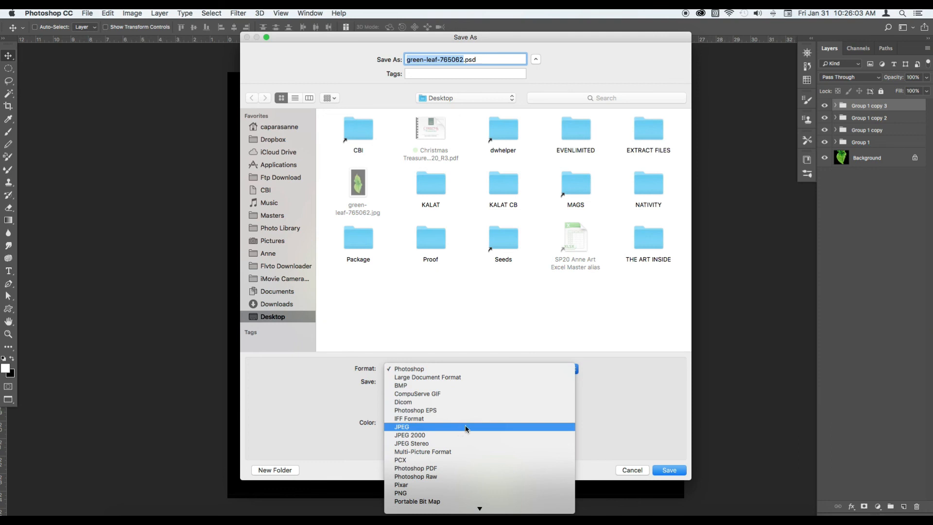
left_click(464, 426)
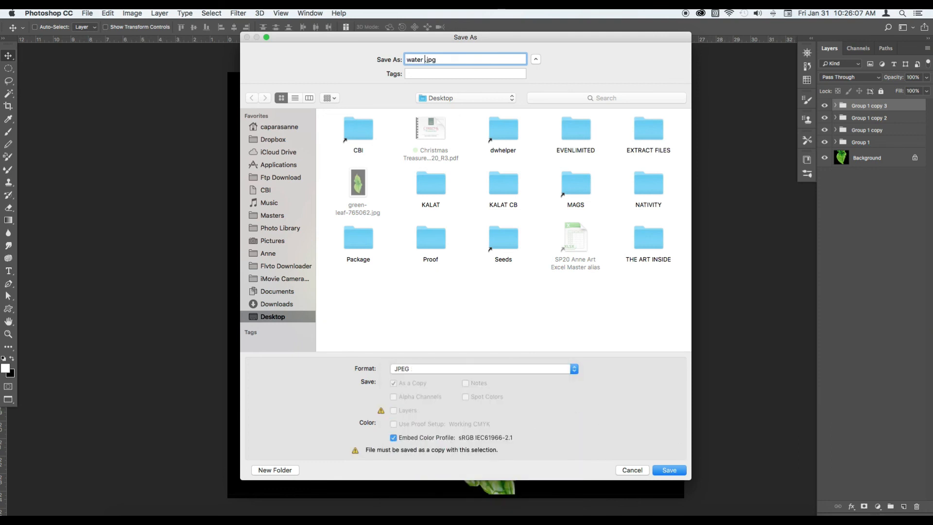
type("op")
key("Return")
key("Return")
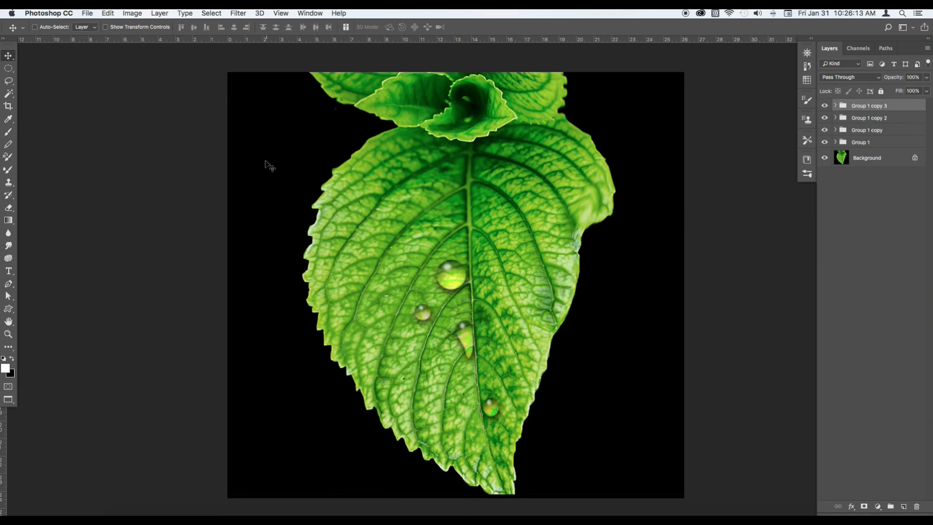